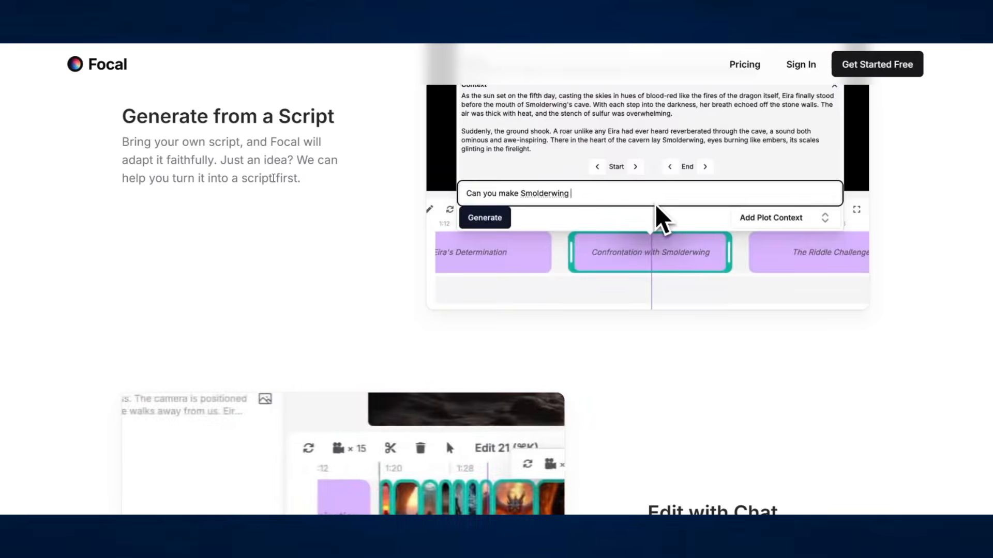
pyautogui.scroll(-5, 339, 244)
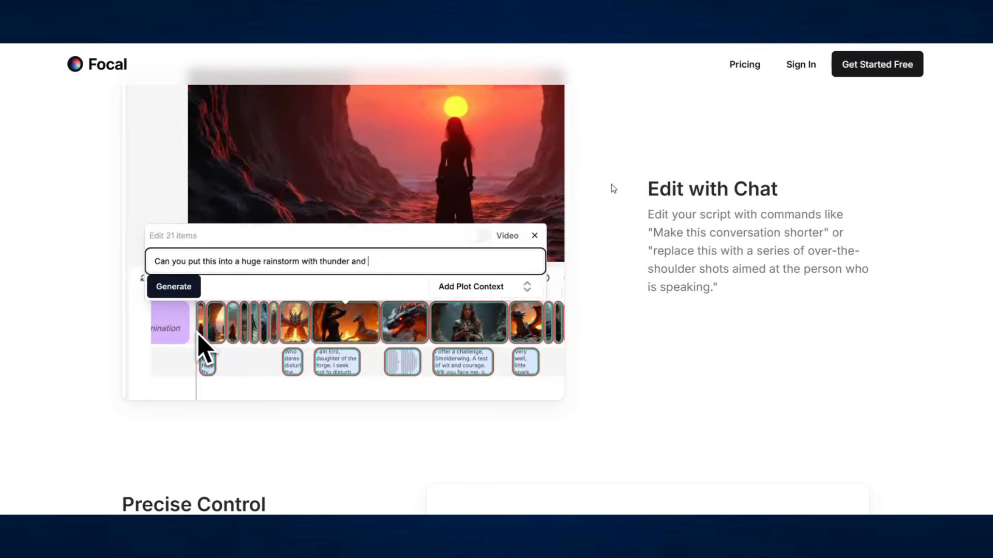
pyautogui.scroll(-3, 594, 207)
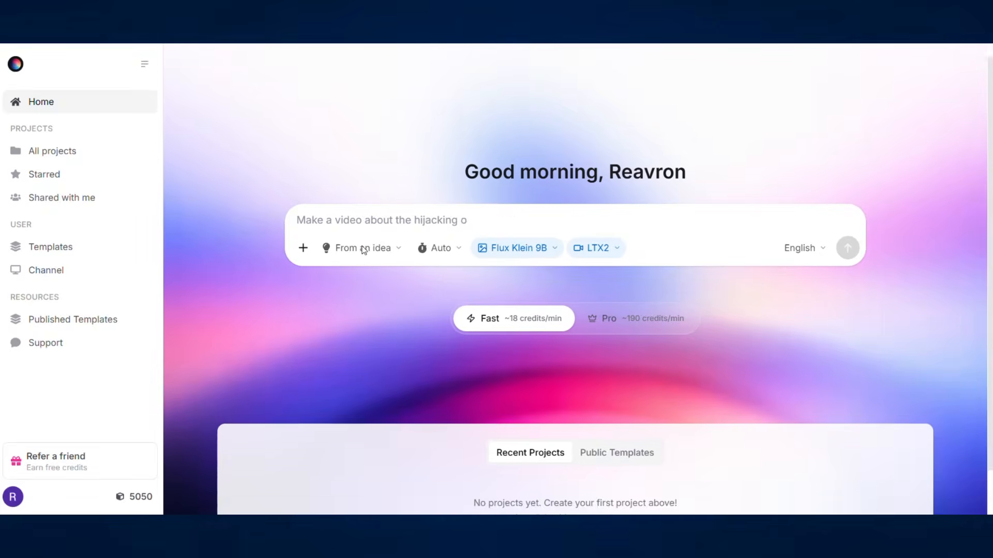
pyautogui.scroll(2, 362, 233)
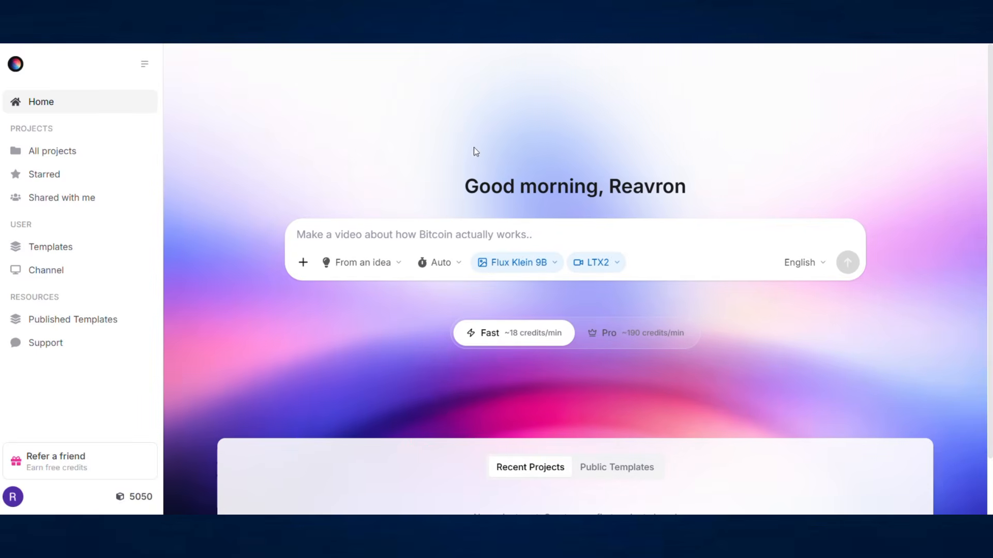
# Check the starting-point and target-duration options, keep Idea and Auto, and set the video language to English.
pyautogui.click(382, 268)
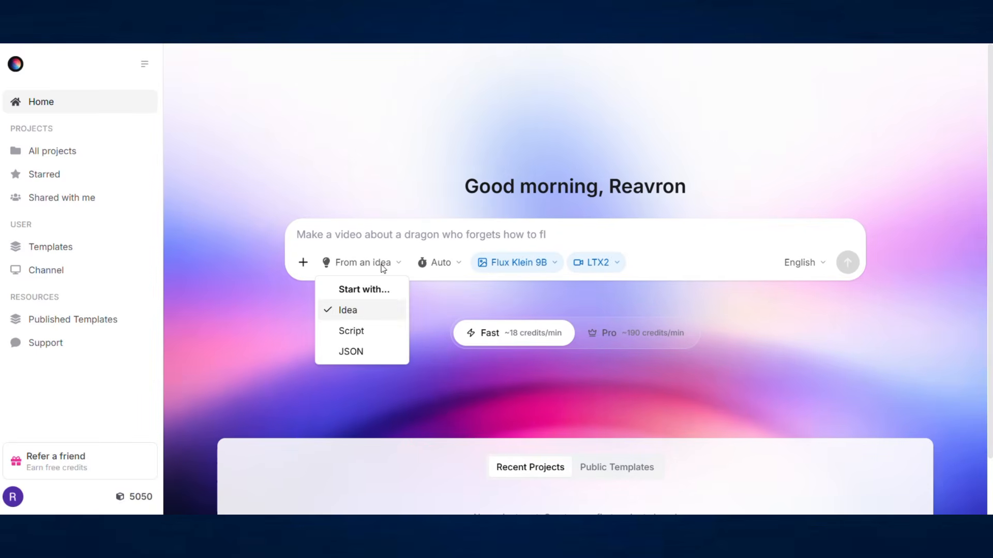
pyautogui.click(365, 368)
pyautogui.click(441, 267)
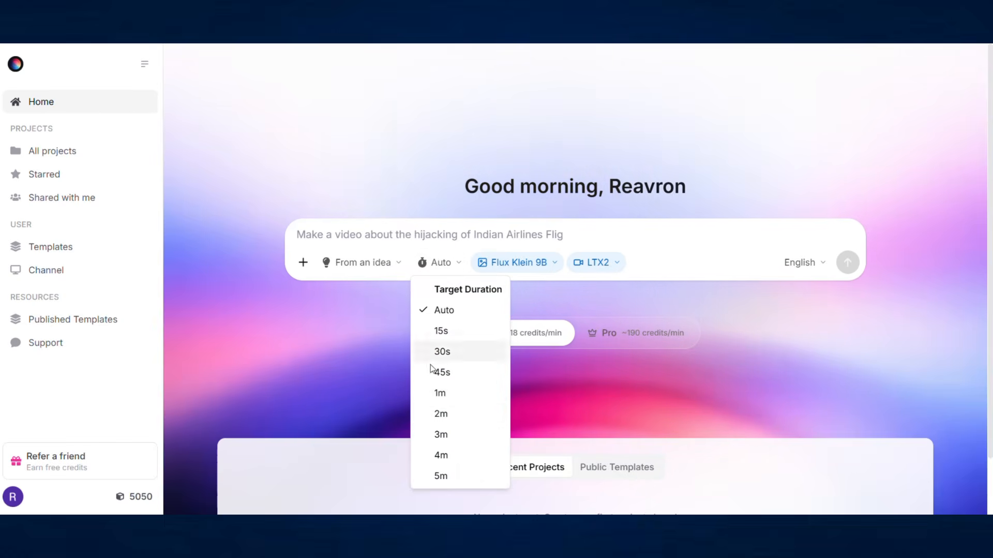
pyautogui.click(370, 386)
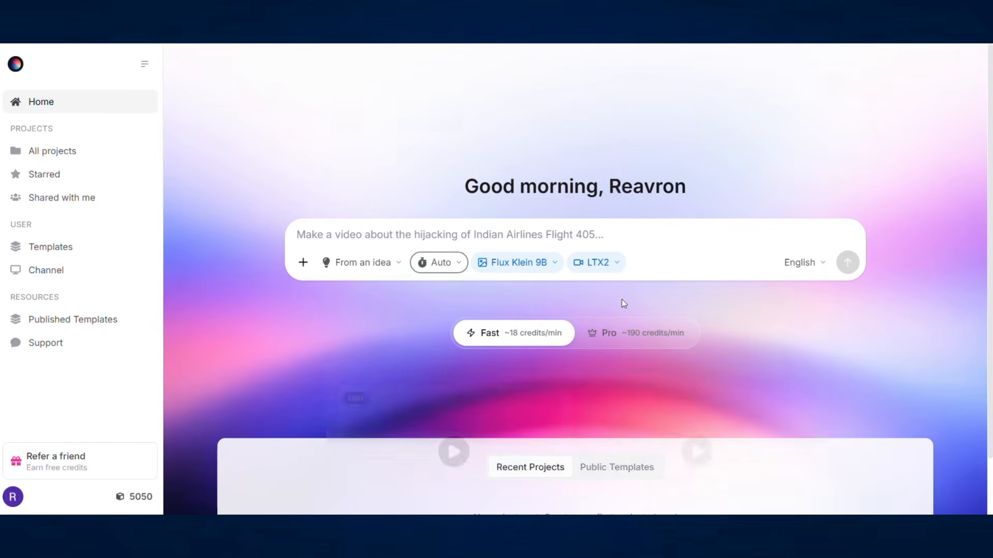
pyautogui.click(788, 264)
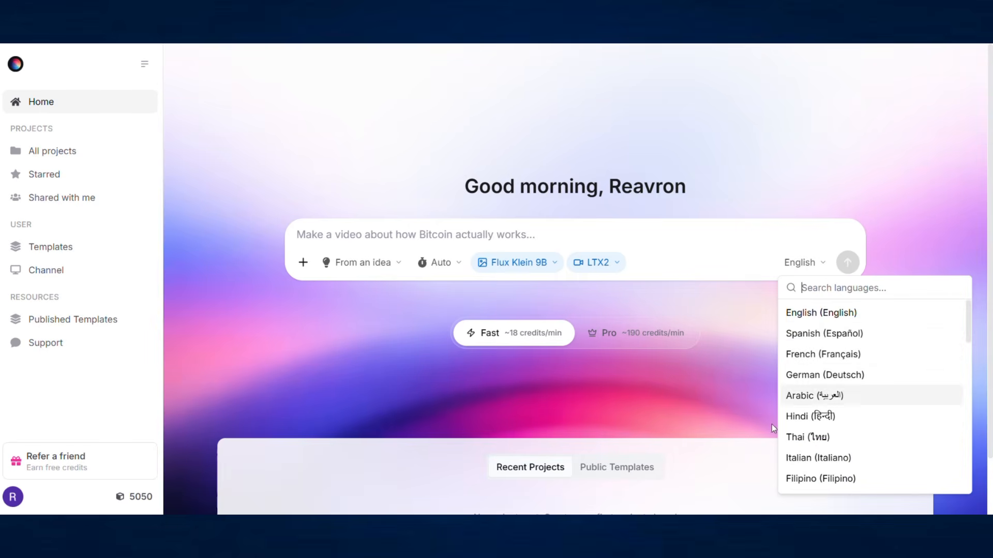
pyautogui.click(807, 318)
# Submit the video idea "make a ugc ad for nike air jordan shoes".
pyautogui.click(312, 236)
pyautogui.write('m')
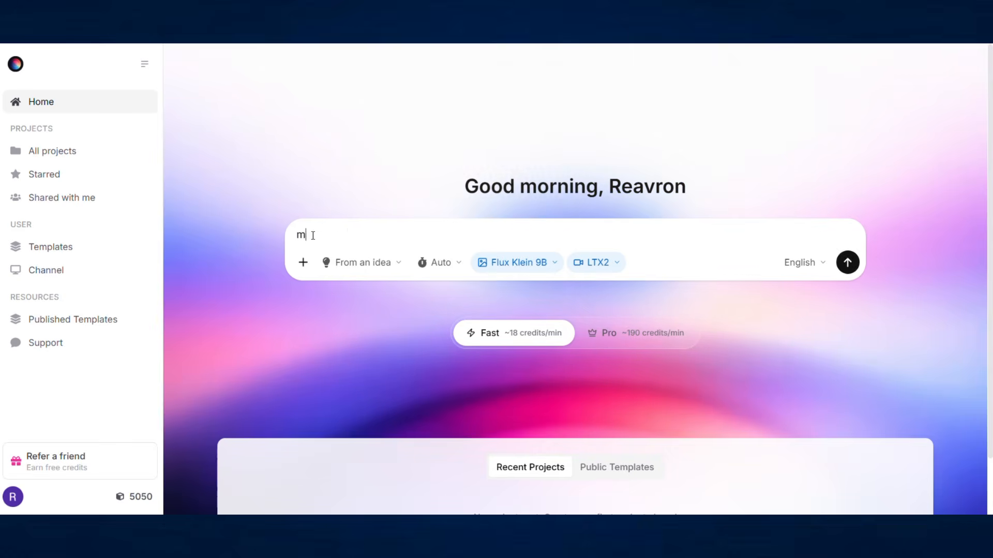
pyautogui.write('ake a ugc ad for nike air jor')
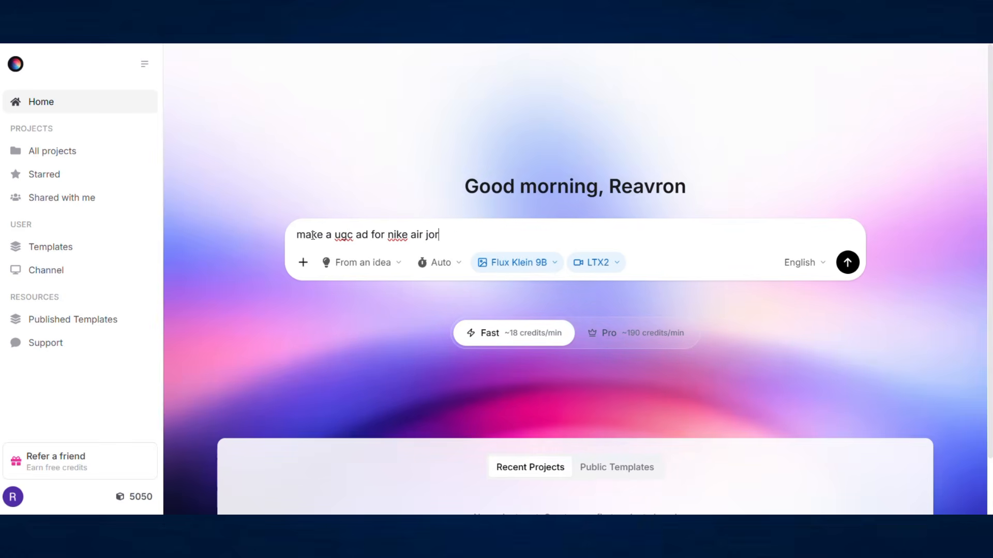
pyautogui.write('dan shoes')
pyautogui.hotkey('shift', 'Return')
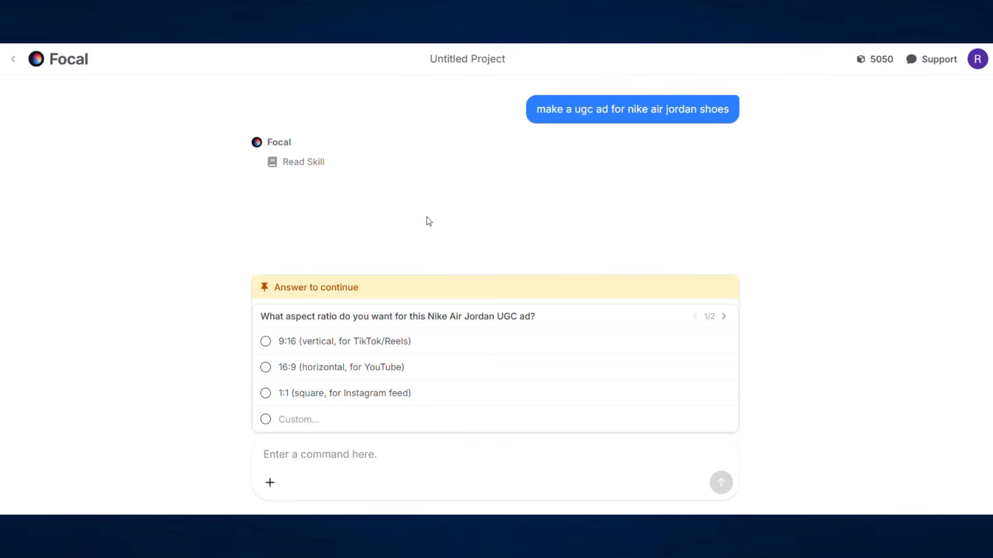
# Choose 16:9 (horizontal, for YouTube) and 30-60 seconds for the ad, and approve the plan to start generating.
pyautogui.click(266, 368)
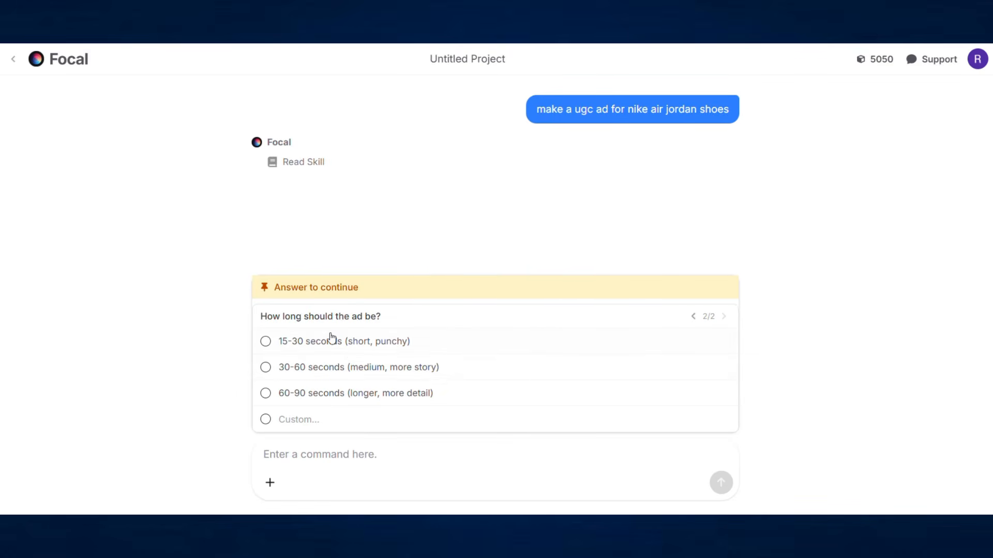
pyautogui.click(266, 367)
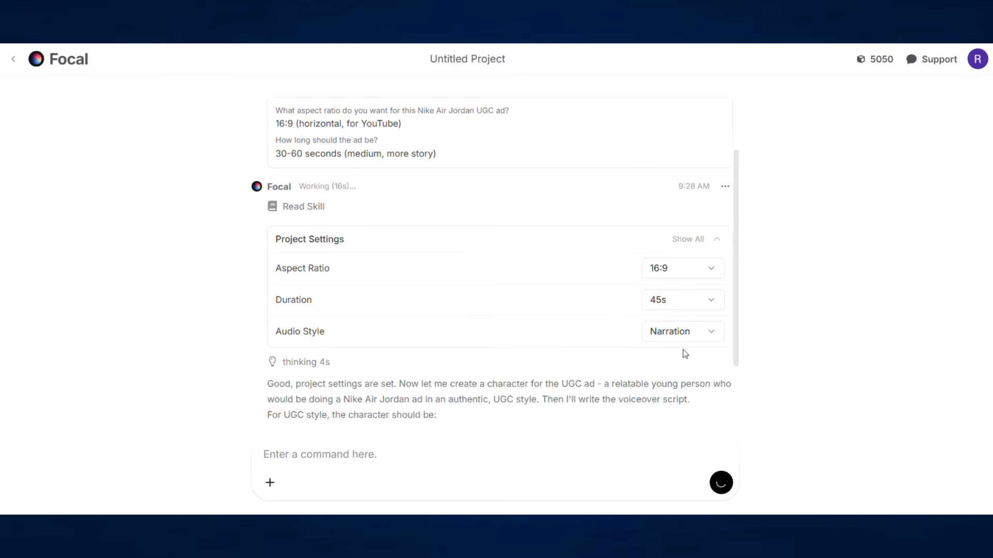
pyautogui.click(684, 328)
pyautogui.click(683, 328)
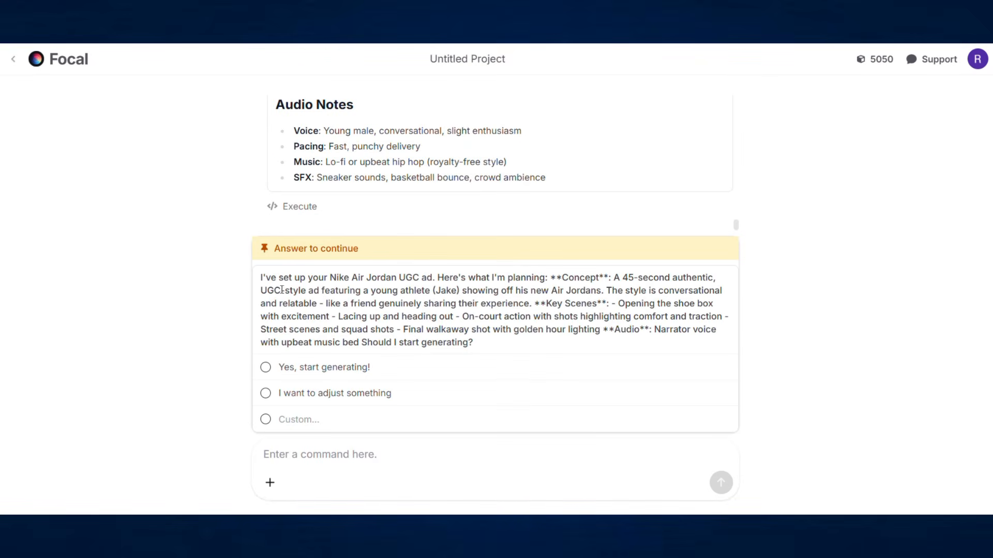
pyautogui.click(267, 370)
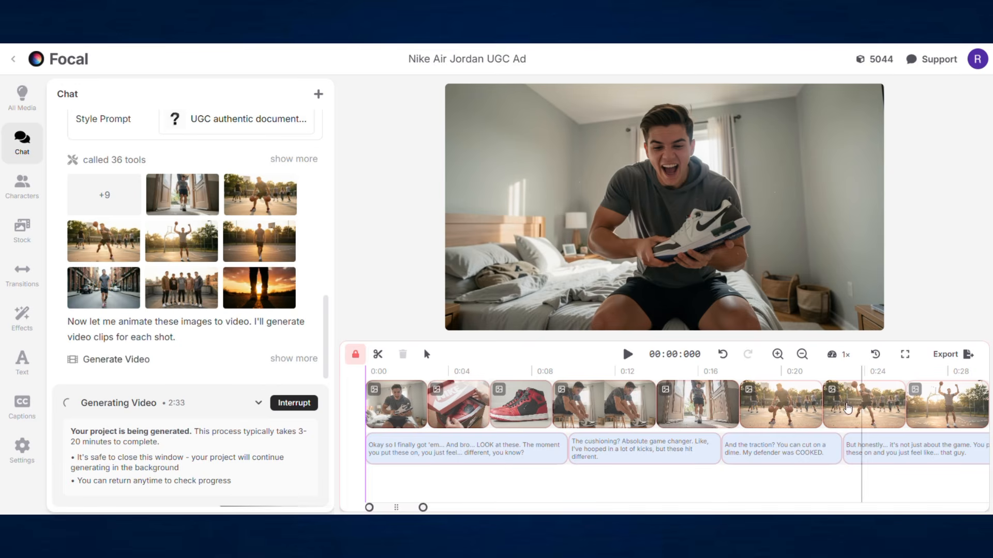
# Browse the ad's clips along the timeline, play the generated video through, and scrub the opening scenes again.
pyautogui.hscroll(4, 521, 412)
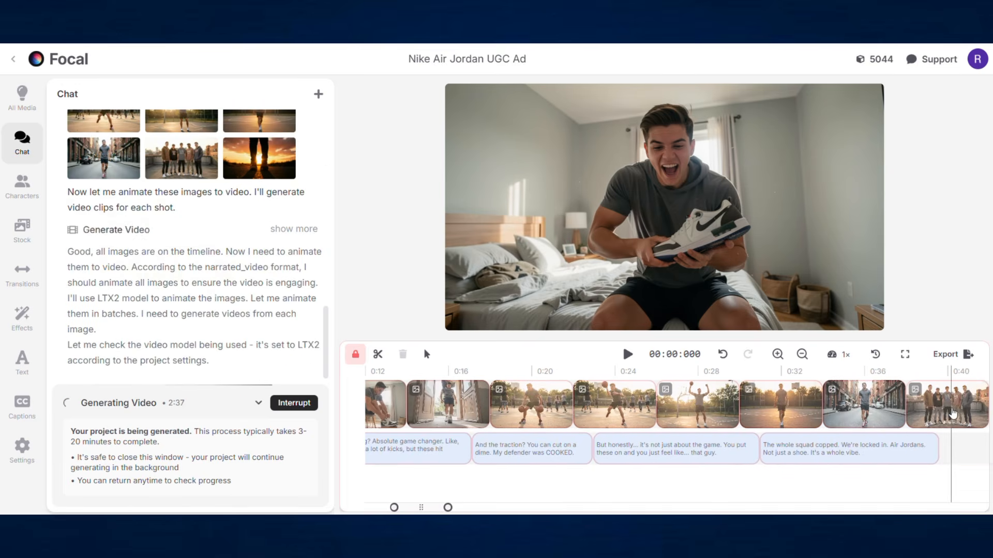
pyautogui.hscroll(-3, 953, 414)
pyautogui.hscroll(-2, 953, 413)
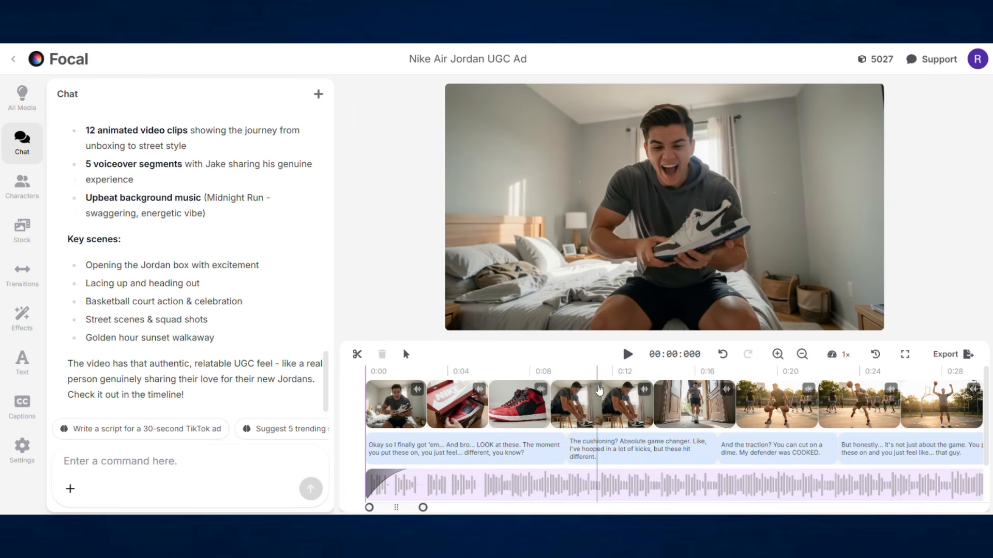
pyautogui.click(635, 356)
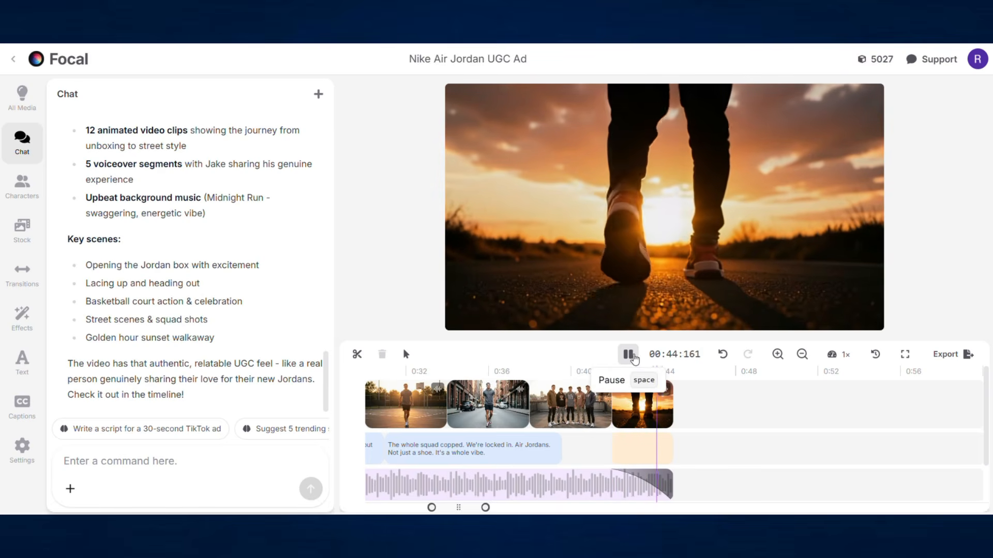
pyautogui.hscroll(-15, 439, 400)
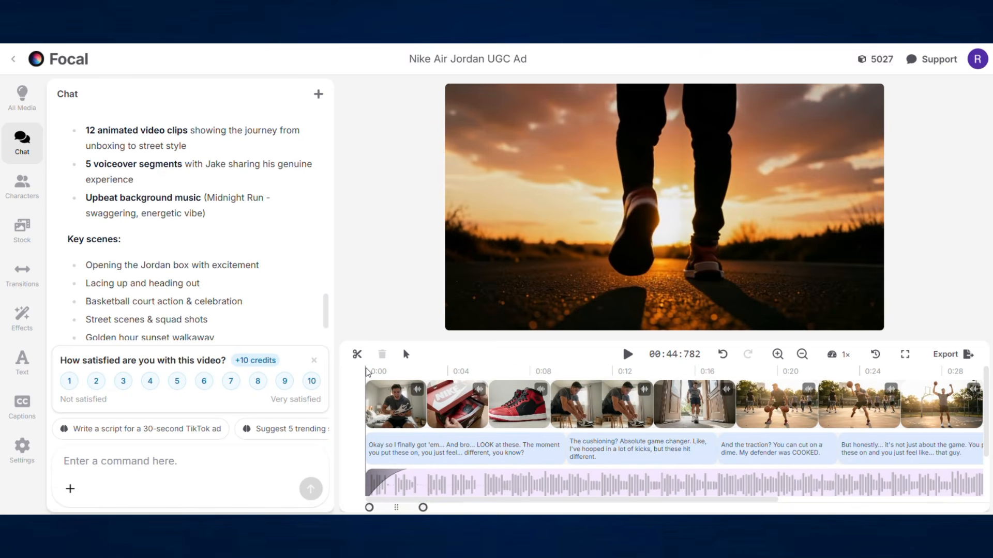
pyautogui.click(372, 371)
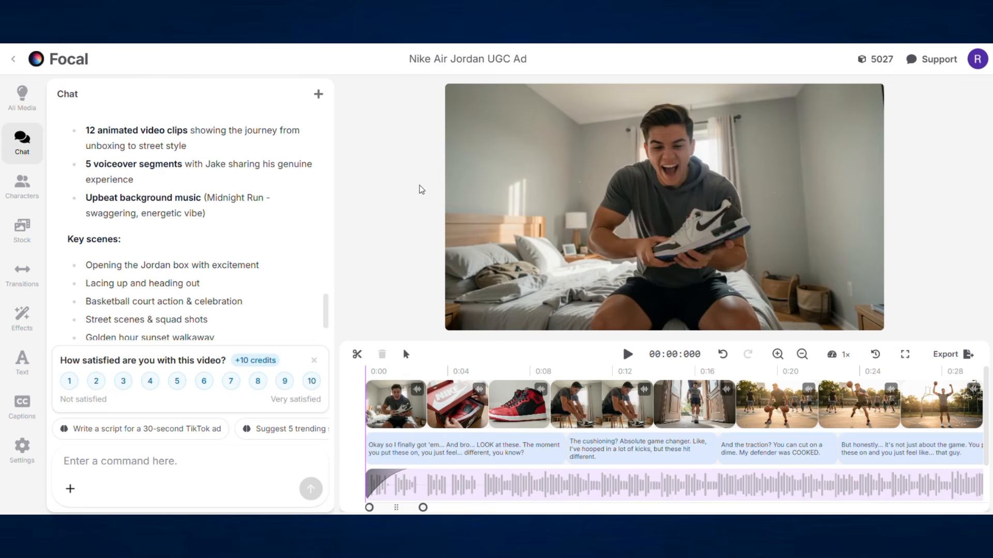
pyautogui.click(490, 372)
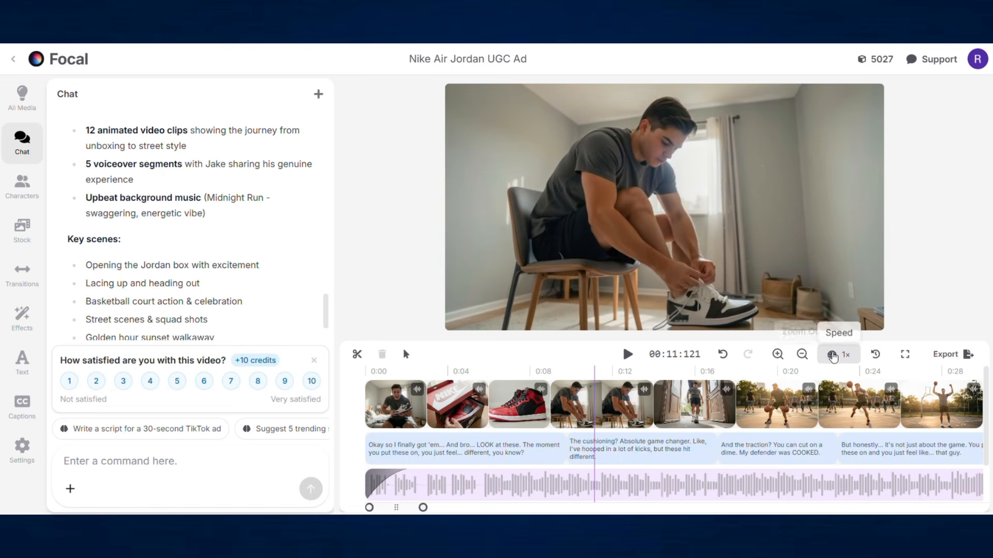
# Open the generated image of the man walking off the basketball court and view the Voice, Video and SFX creation modes.
pyautogui.scroll(5, 191, 228)
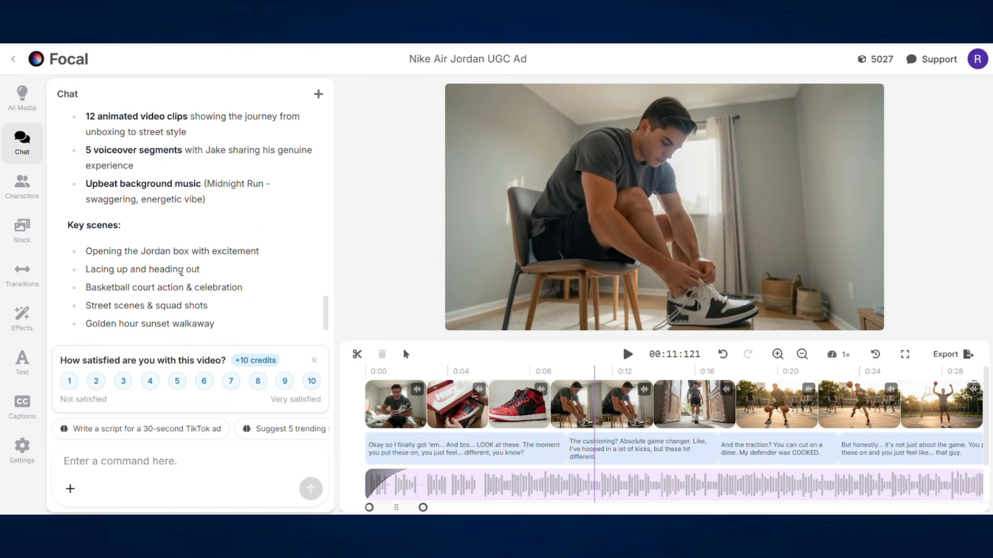
pyautogui.moveTo(205, 266)
pyautogui.scroll(-1, 205, 266)
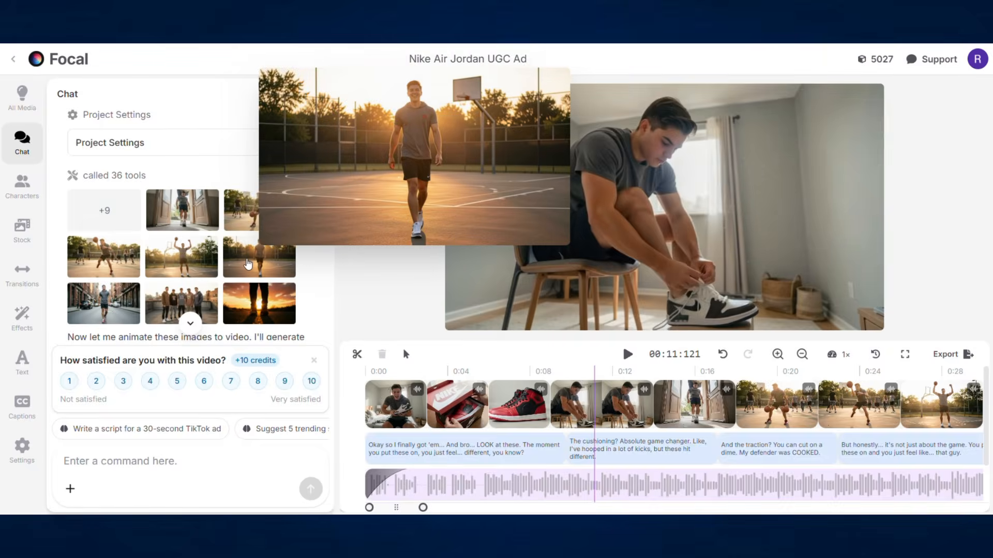
pyautogui.click(248, 264)
pyautogui.scroll(1, 184, 340)
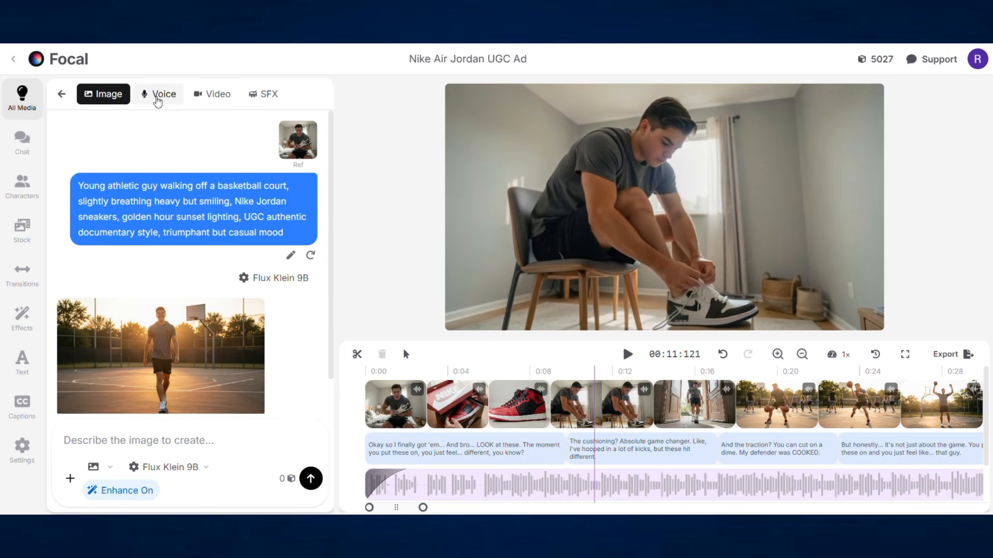
pyautogui.click(159, 95)
pyautogui.click(213, 94)
pyautogui.click(264, 94)
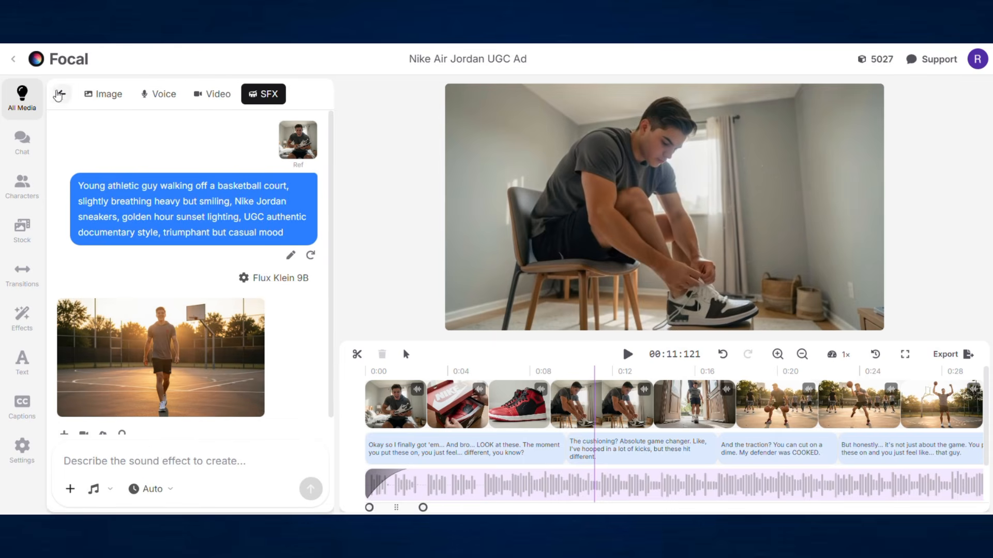
# Leave the image's creation view and look at the available transitions and text elements.
pyautogui.click(59, 95)
pyautogui.click(19, 274)
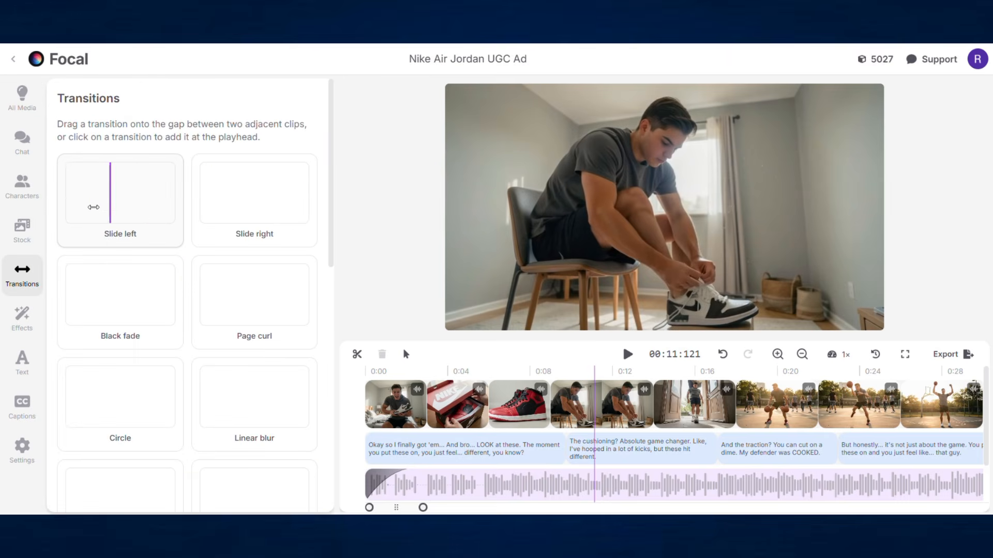
pyautogui.click(7, 362)
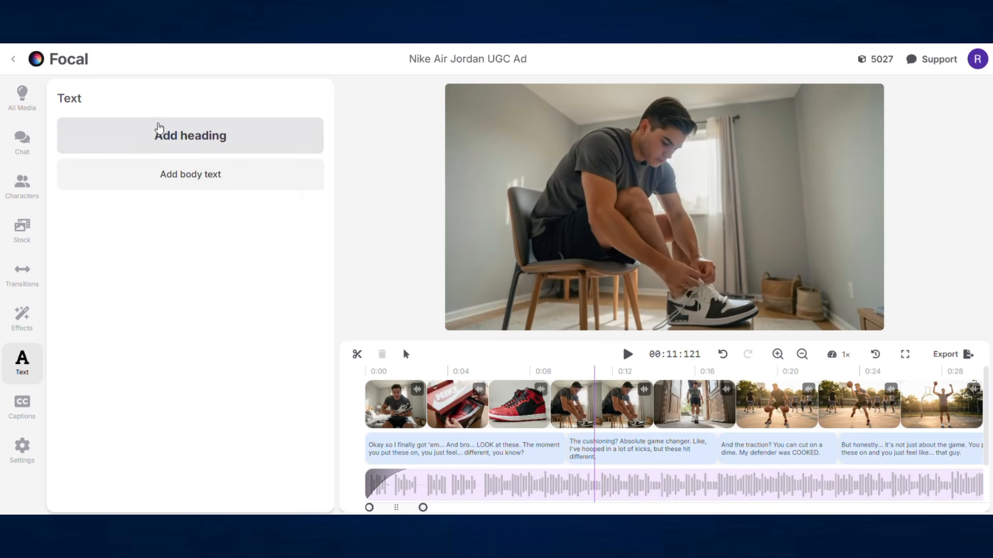
# Enable automatic captions for the ad and apply the Yellow caption preset.
pyautogui.click(22, 409)
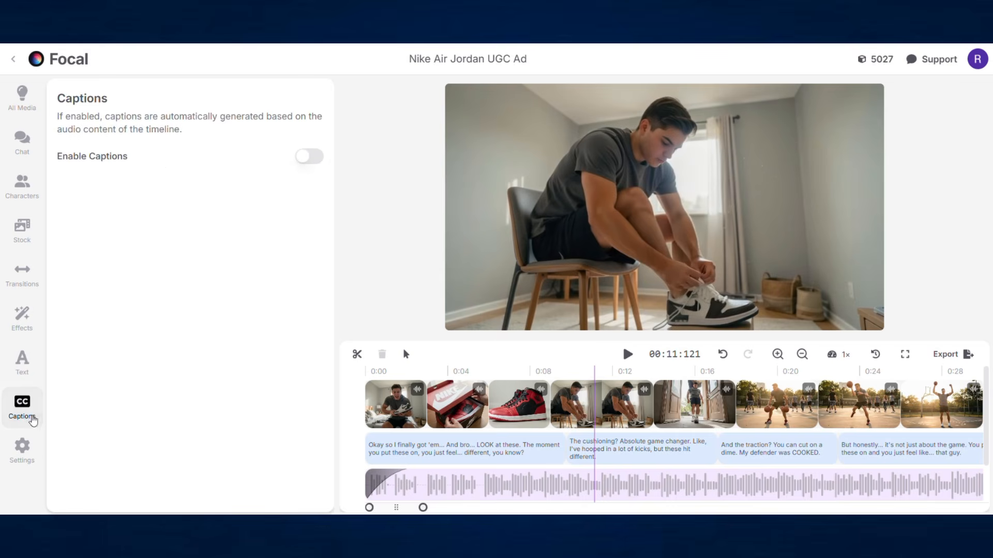
pyautogui.click(304, 159)
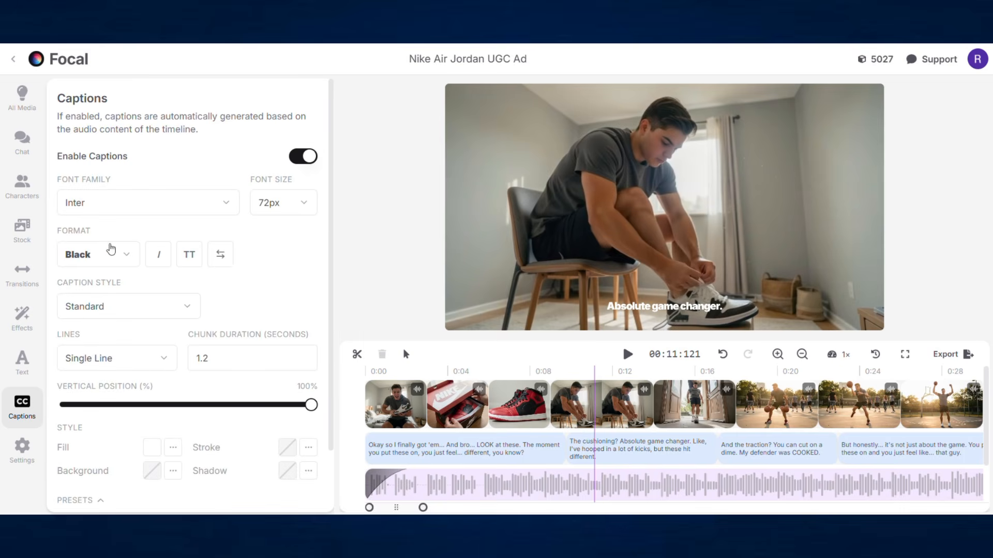
pyautogui.click(110, 249)
pyautogui.click(98, 344)
pyautogui.scroll(-2, 147, 269)
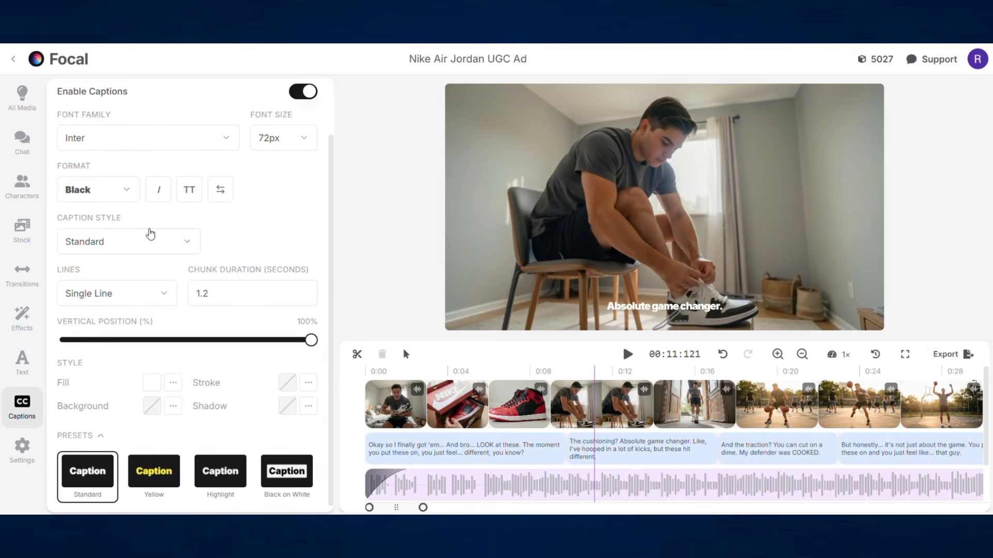
pyautogui.scroll(2, 153, 234)
pyautogui.scroll(-2, 227, 289)
pyautogui.click(154, 465)
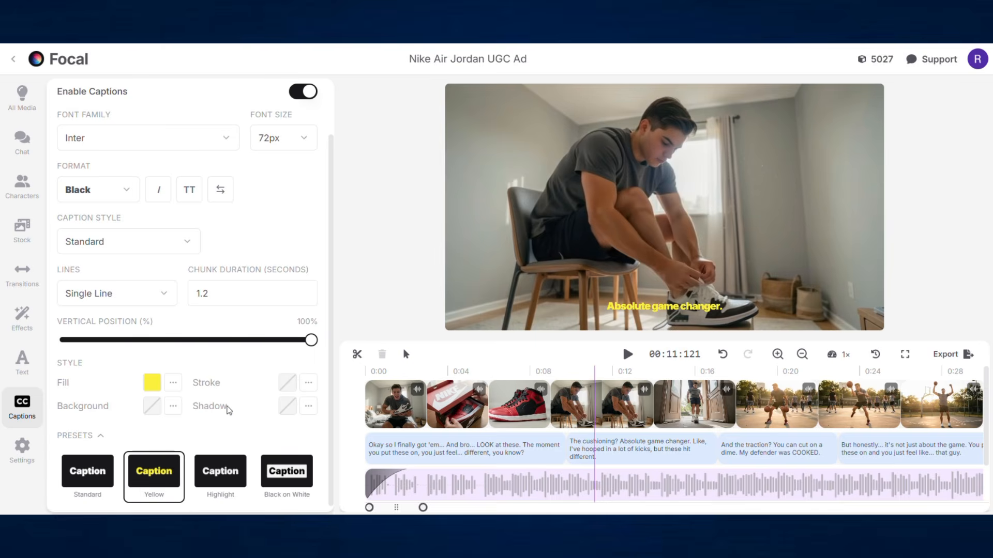
# Play the ad from within the first clip to check the yellow captions.
pyautogui.click(395, 380)
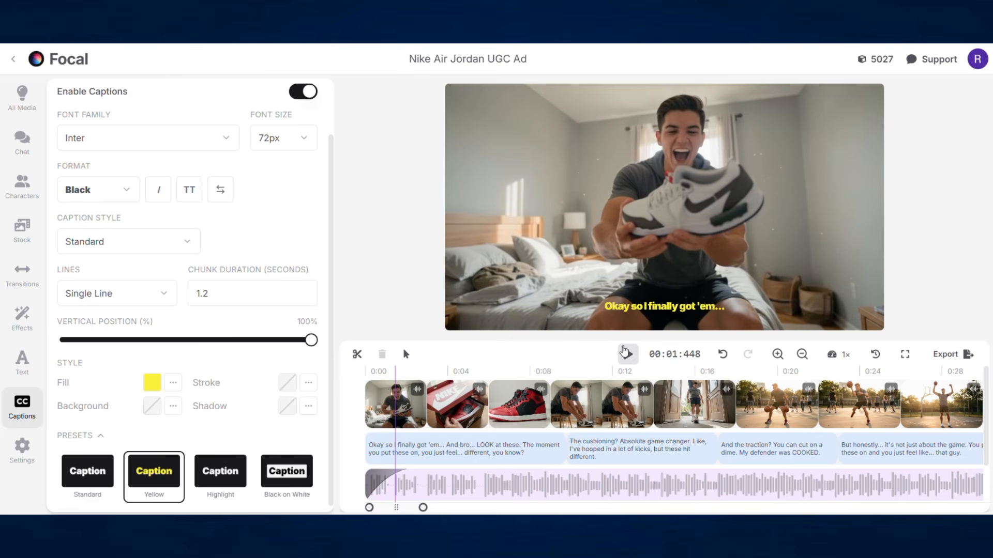
pyautogui.click(626, 353)
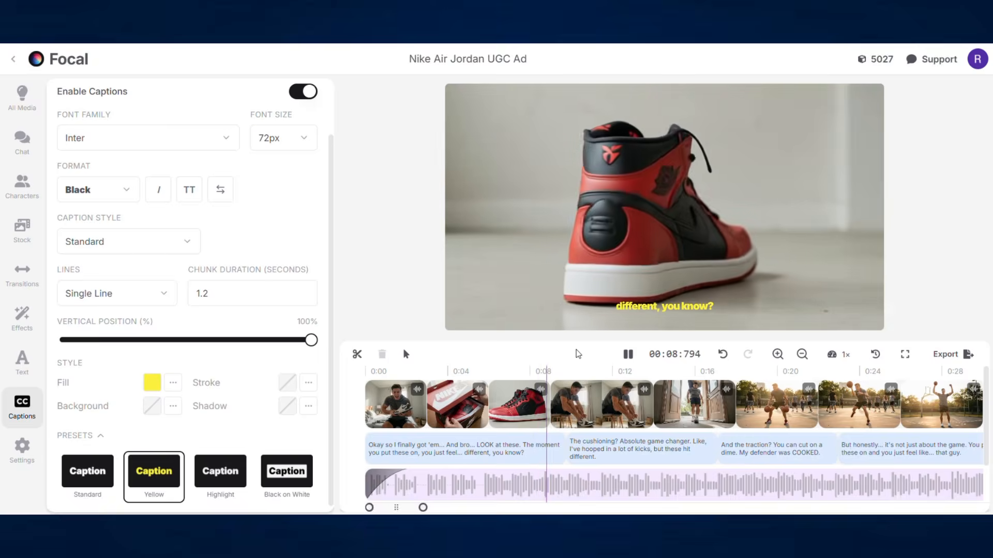
pyautogui.click(628, 354)
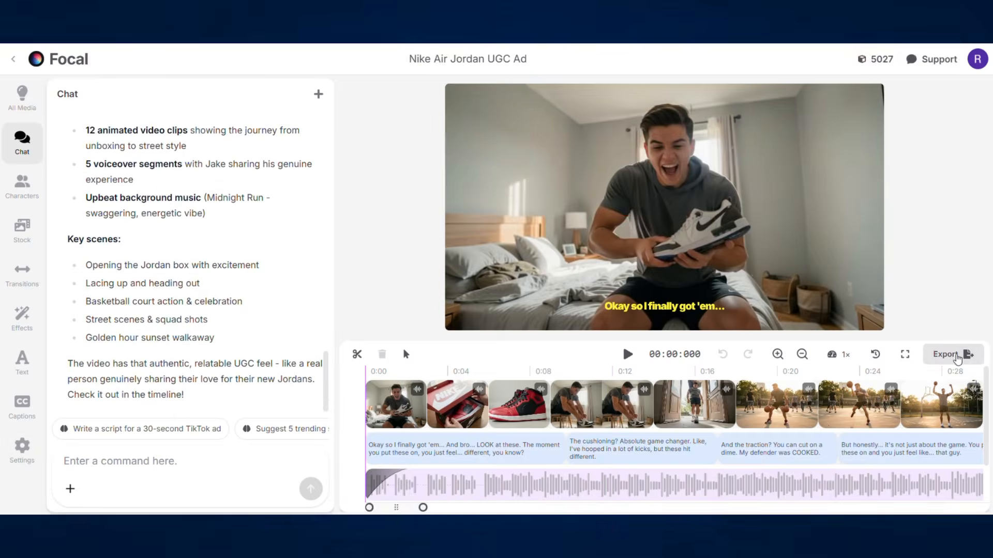
# Export the Nike Air Jordan UGC Ad as a Video (MP4) with High quality, choosing the export resolution as well.
pyautogui.click(946, 354)
pyautogui.click(518, 266)
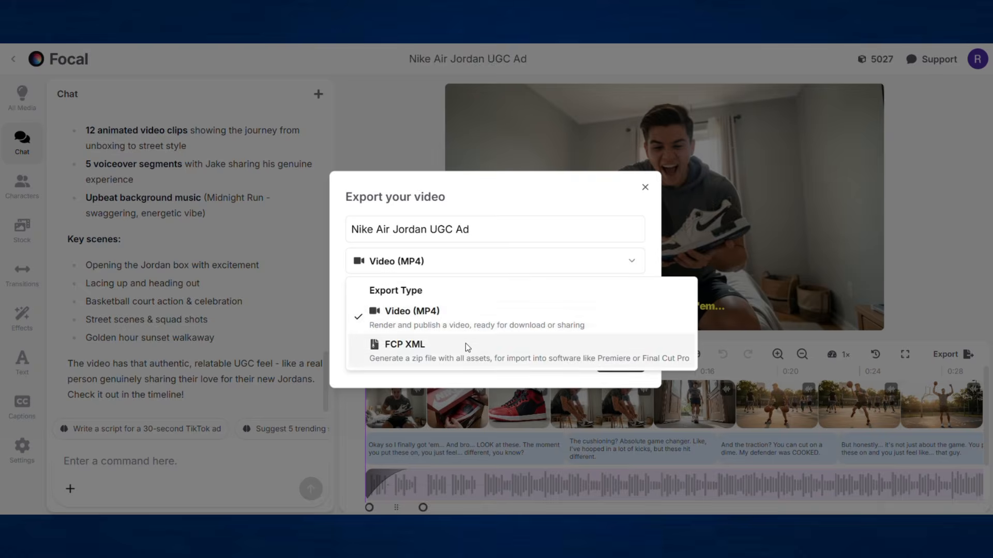
pyautogui.click(473, 311)
pyautogui.click(480, 292)
pyautogui.click(433, 409)
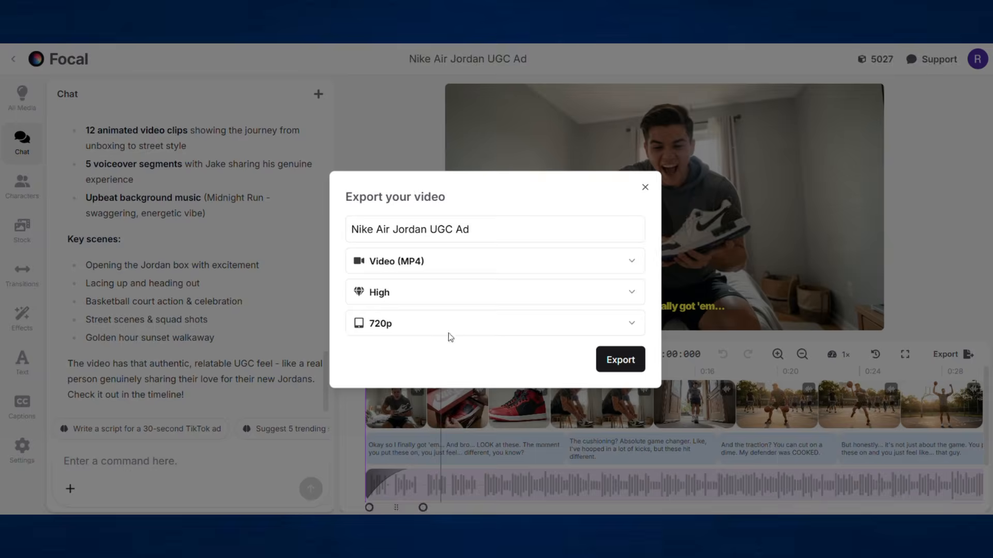
pyautogui.click(451, 330)
pyautogui.click(455, 444)
pyautogui.click(621, 359)
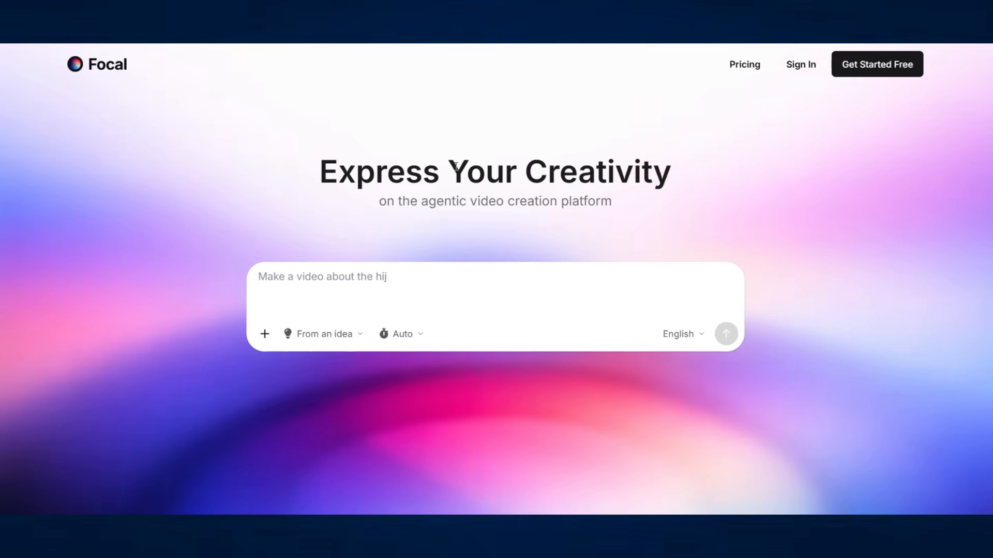
# Look through the Focal homepage, from the community generations and feature sections down to the pricing plans.
pyautogui.scroll(-1, 457, 167)
pyautogui.scroll(-7, 457, 171)
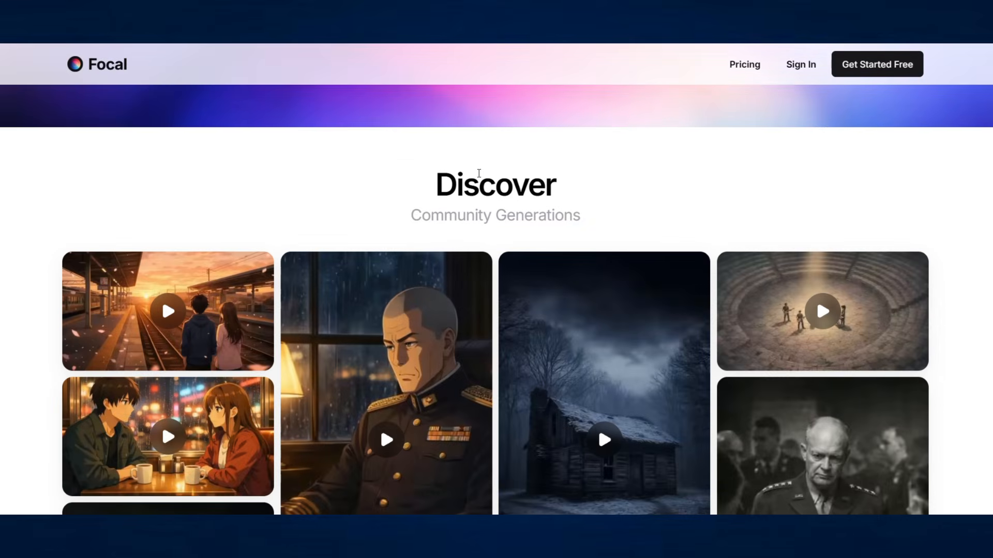
pyautogui.scroll(-2, 494, 155)
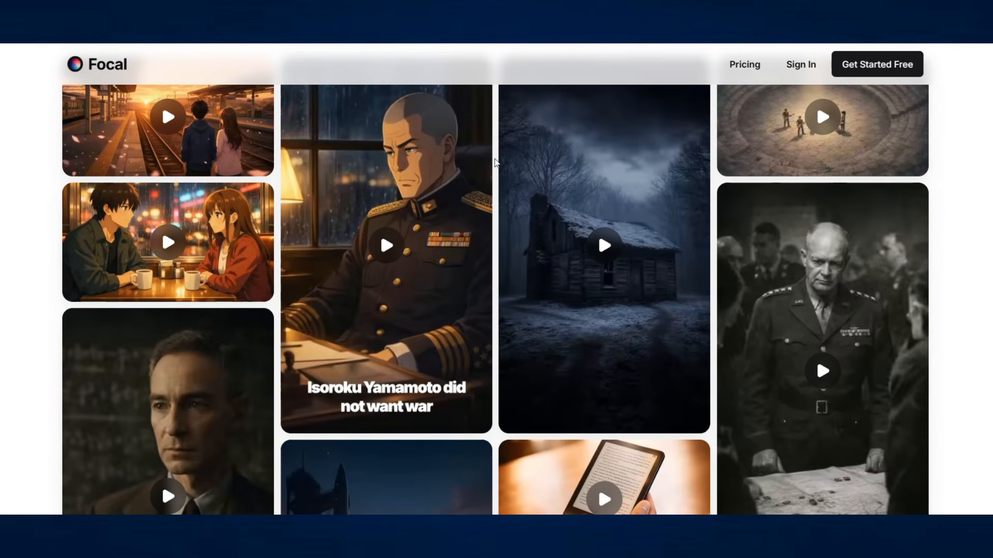
pyautogui.scroll(-5, 495, 159)
pyautogui.scroll(-6, 495, 162)
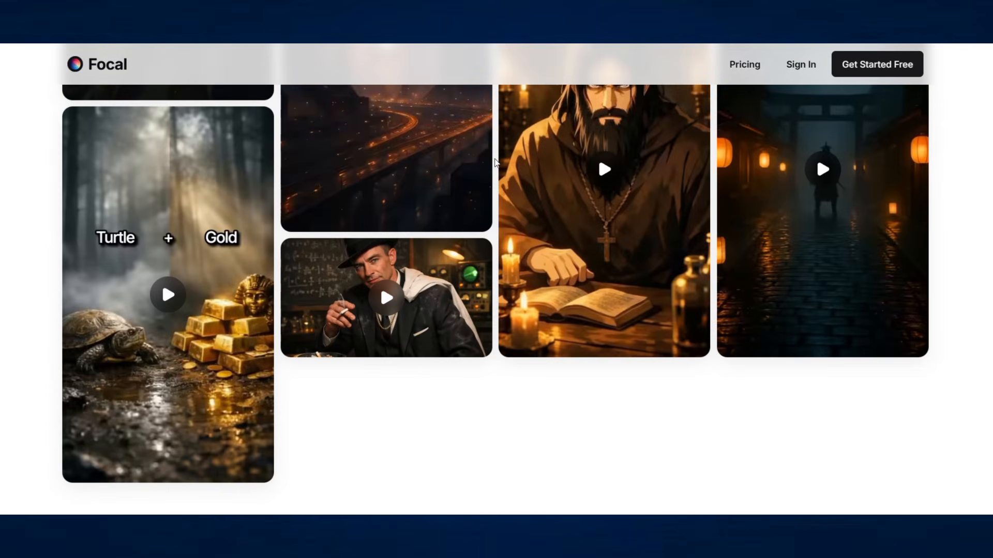
pyautogui.scroll(-8, 495, 161)
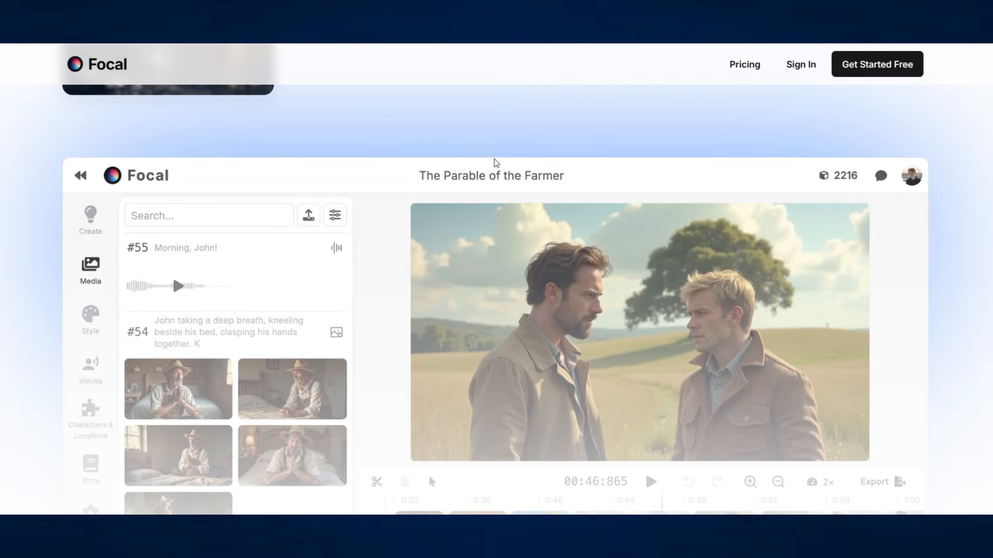
pyautogui.scroll(-15, 402, 144)
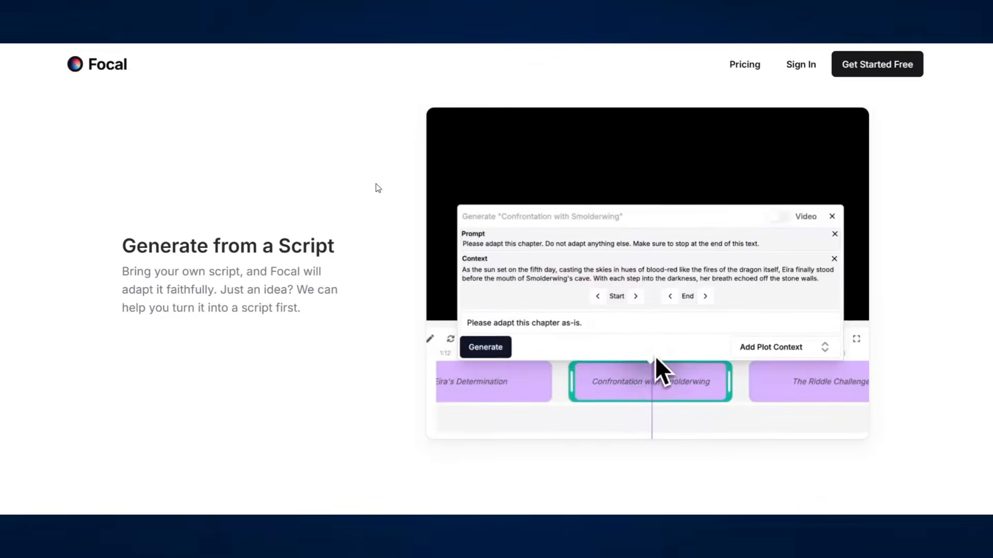
pyautogui.scroll(-10, 383, 183)
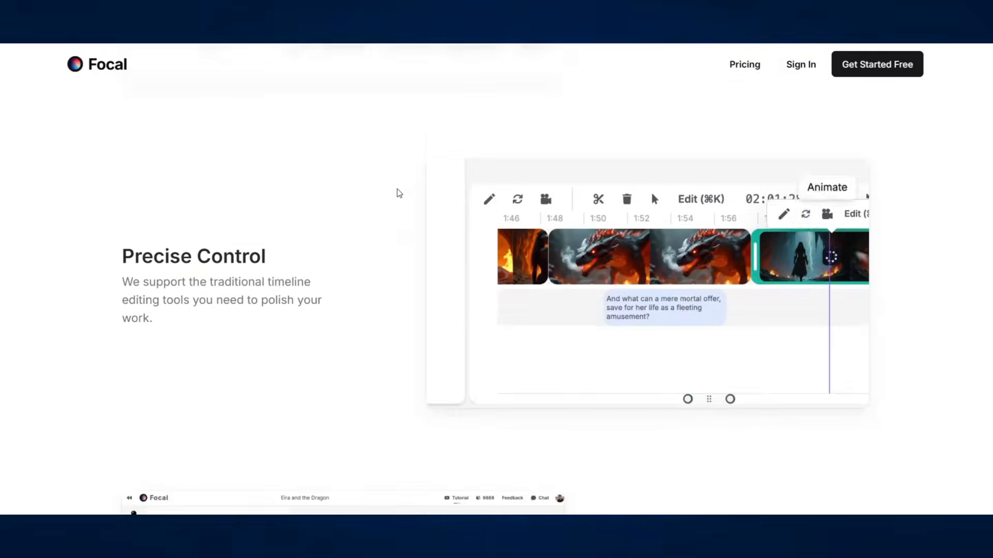
pyautogui.scroll(-15, 401, 195)
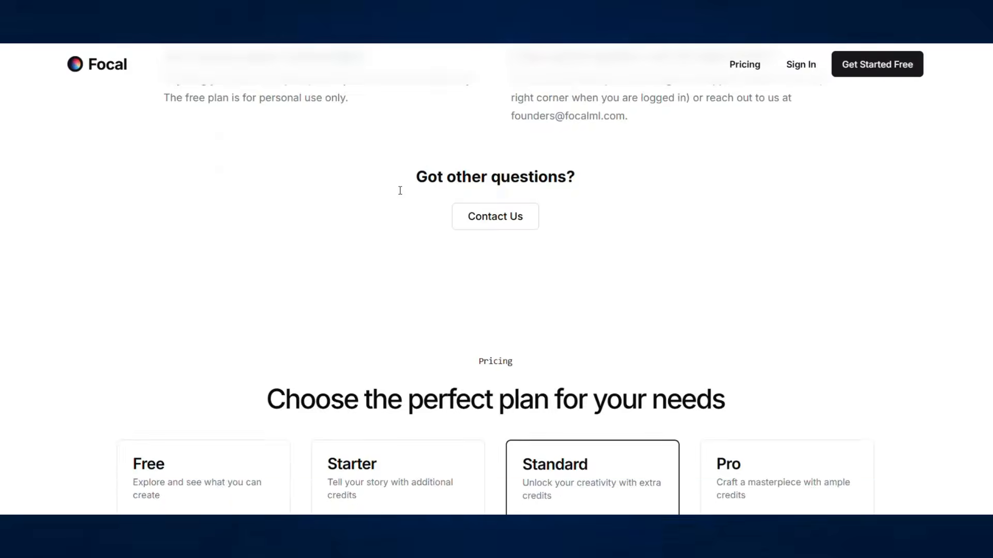